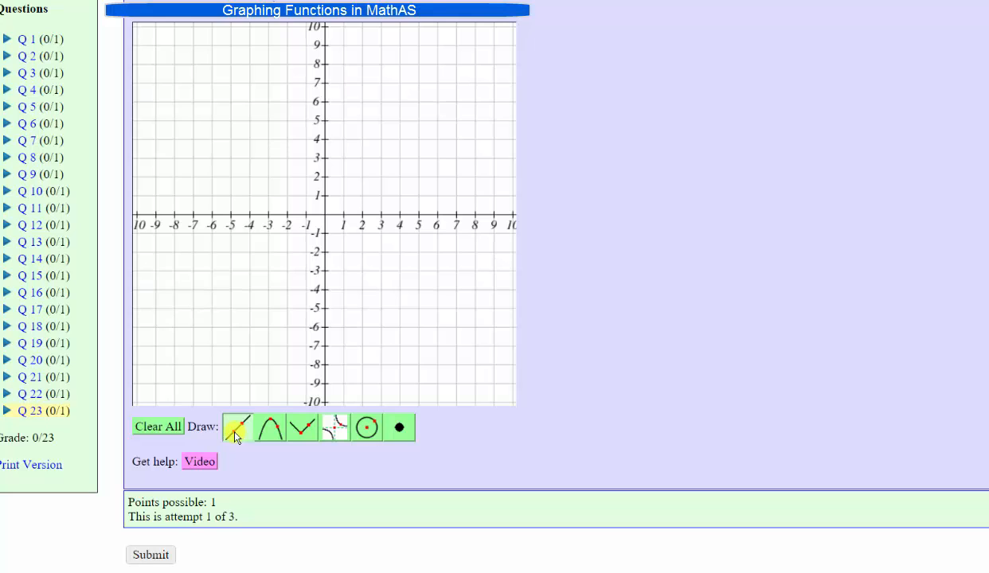
Draw a straight line through the points (0, 5) and (5, 1) on the coordinate grid.
{"action": "left_click", "coordinate": [236, 430]}
{"action": "left_click", "coordinate": [325, 119]}
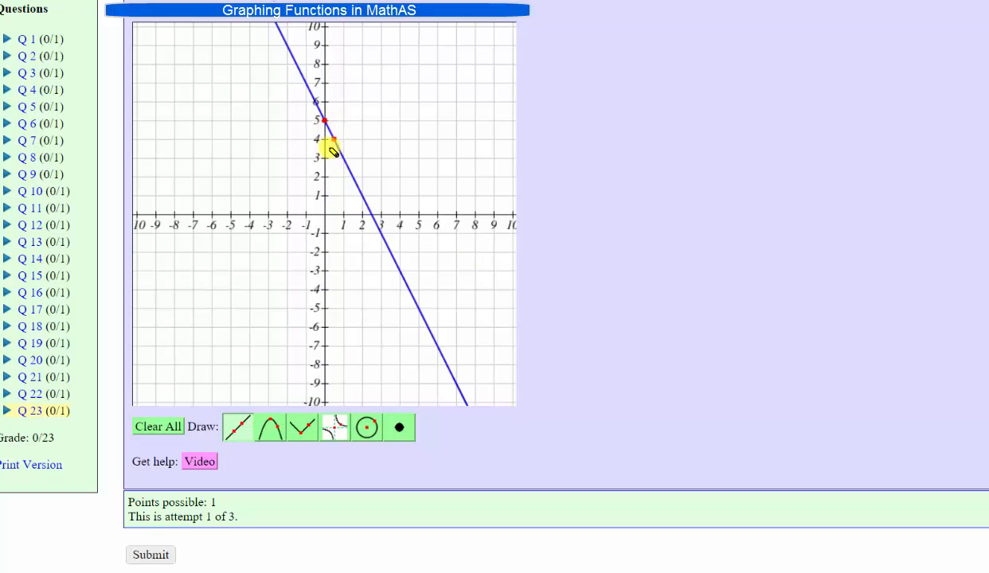
{"action": "left_click", "coordinate": [358, 160]}
{"action": "left_click_drag", "start_coordinate": [358, 160], "coordinate": [419, 200]}
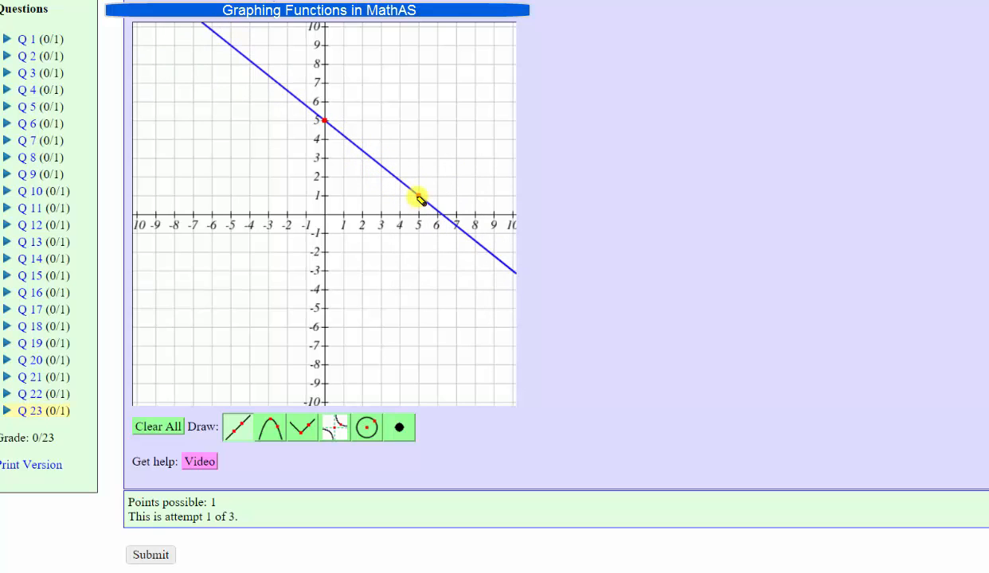
{"action": "left_click", "coordinate": [418, 197]}
{"action": "mouse_move", "coordinate": [418, 195]}
{"action": "left_mouse_down"}
{"action": "mouse_move", "coordinate": [358, 232]}
{"action": "mouse_move", "coordinate": [296, 252]}
{"action": "mouse_move", "coordinate": [349, 254]}
{"action": "mouse_move", "coordinate": [428, 196]}
{"action": "mouse_move", "coordinate": [419, 196]}
{"action": "left_mouse_up"}
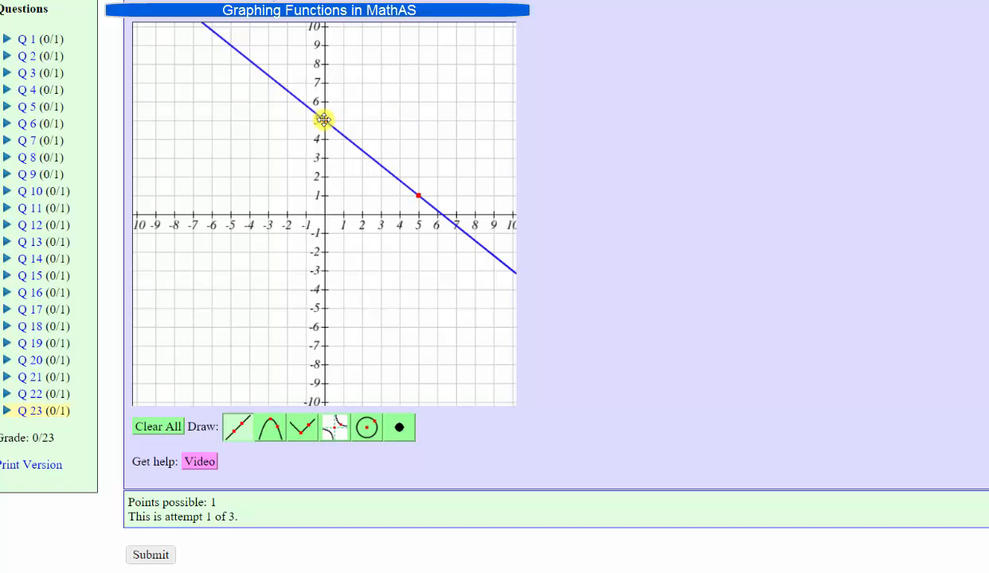
Move the line's y-axis point to (-3, -4), and clear the graph.
{"action": "left_click_drag", "start_coordinate": [324, 120], "coordinate": [269, 290]}
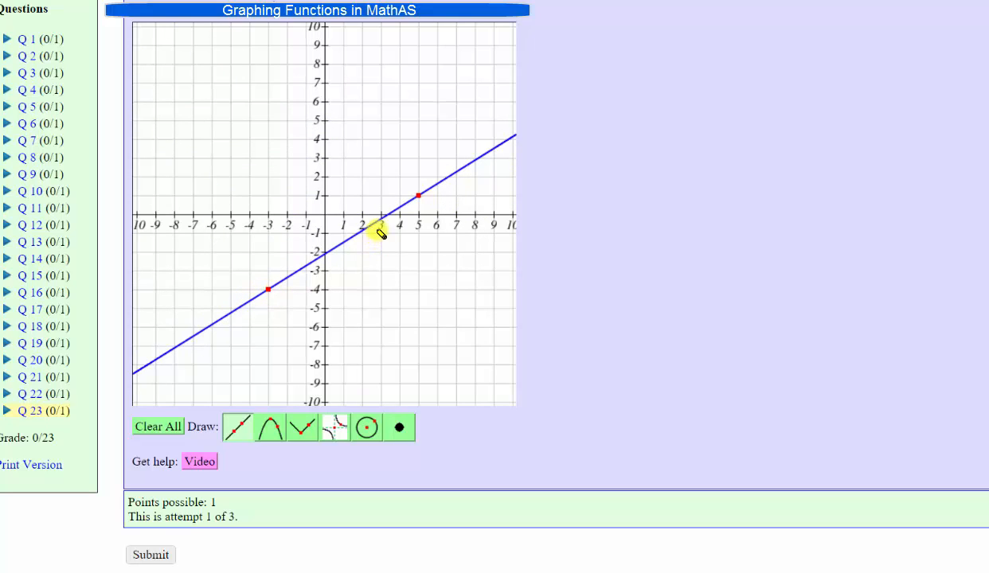
{"action": "left_click", "coordinate": [172, 428]}
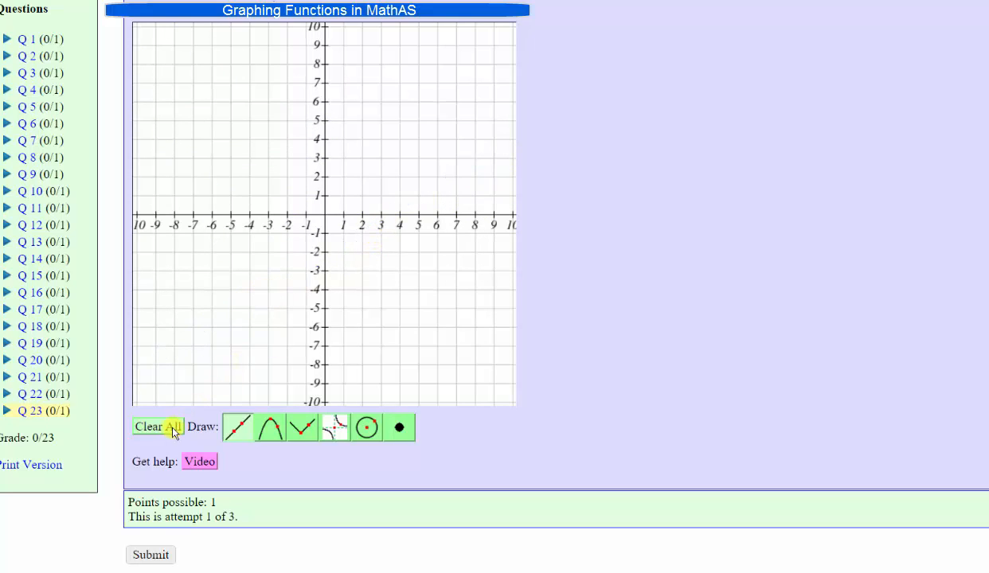
Draw a parabola with its vertex at (4, -6) passing through (2, -1).
{"action": "left_click", "coordinate": [269, 434]}
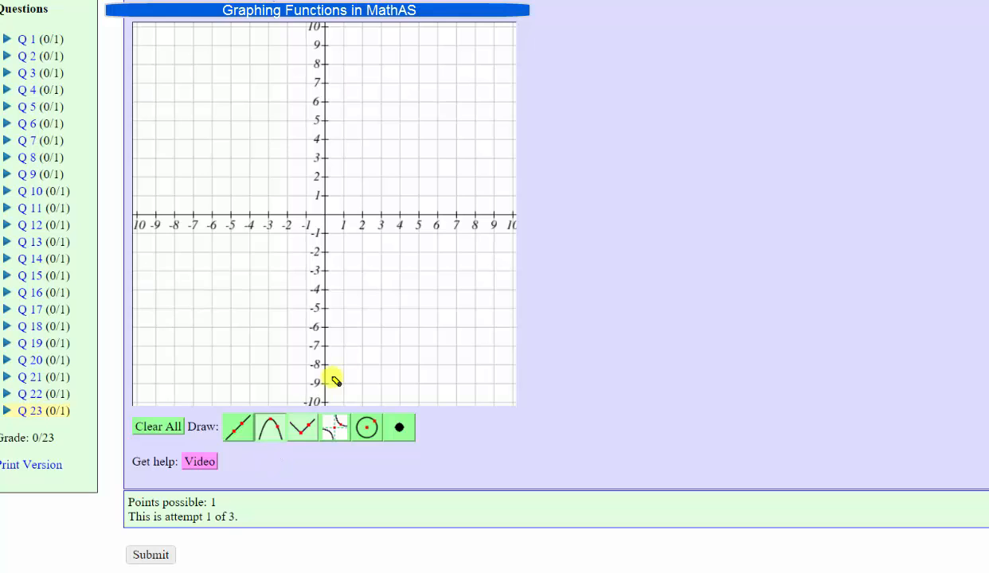
{"action": "left_click", "coordinate": [400, 327]}
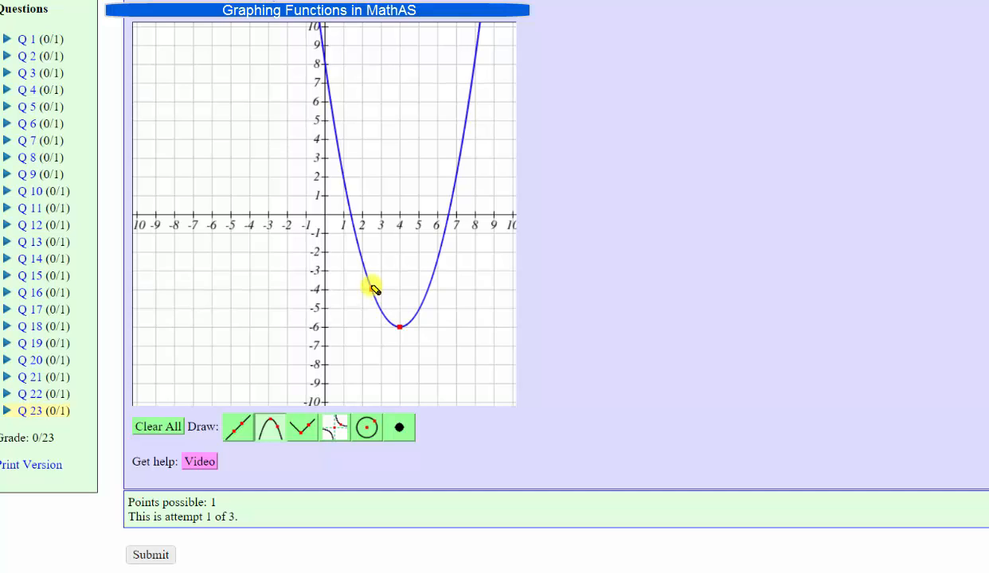
{"action": "left_click", "coordinate": [362, 234]}
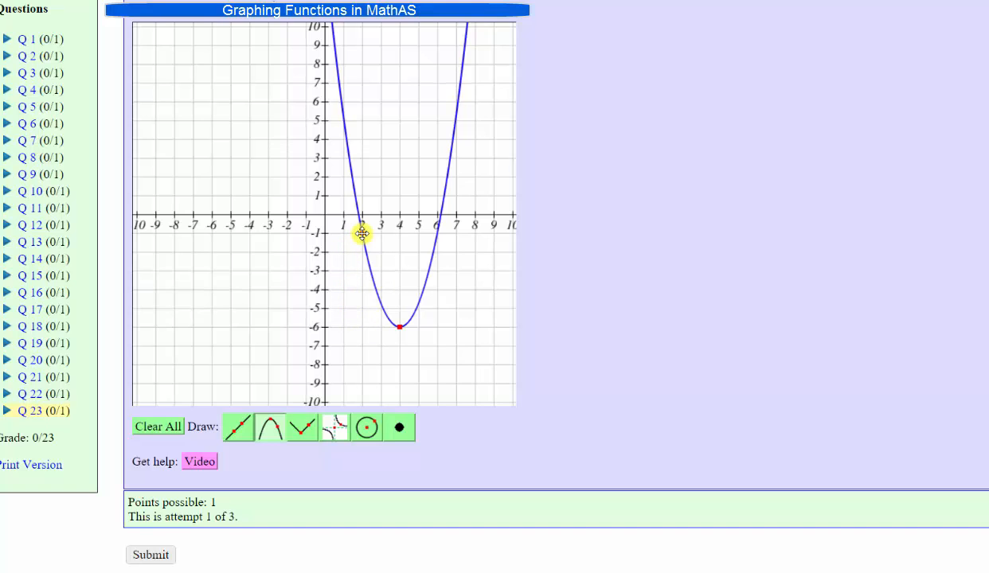
{"action": "mouse_move", "coordinate": [361, 232]}
{"action": "left_mouse_down"}
{"action": "mouse_move", "coordinate": [320, 247]}
{"action": "mouse_move", "coordinate": [300, 273]}
{"action": "mouse_move", "coordinate": [285, 326]}
{"action": "mouse_move", "coordinate": [296, 367]}
{"action": "mouse_move", "coordinate": [307, 282]}
{"action": "mouse_move", "coordinate": [337, 224]}
{"action": "mouse_move", "coordinate": [361, 232]}
{"action": "left_mouse_up"}
Move the parabola's vertex to (0, 3.5), and clear the graph.
{"action": "left_click_drag", "start_coordinate": [400, 326], "coordinate": [323, 148]}
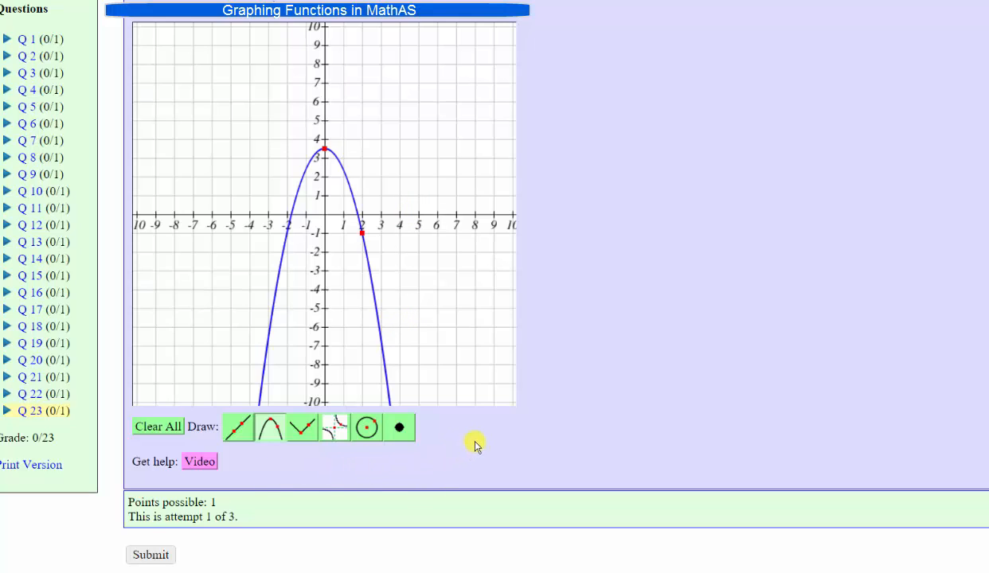
{"action": "left_click", "coordinate": [171, 429]}
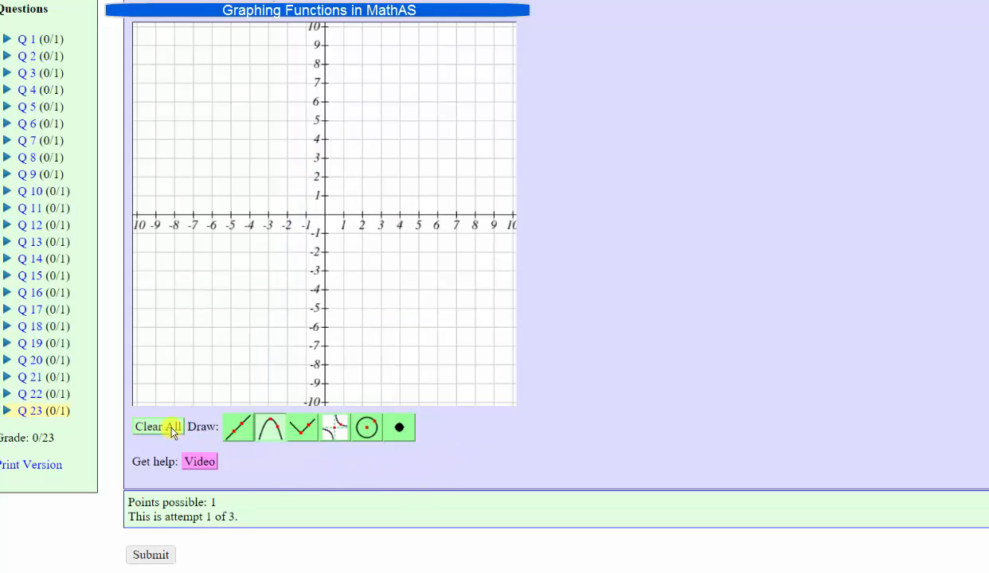
Draw an absolute value graph with its vertex at (-5, 6) passing through (-2, 1).
{"action": "left_click", "coordinate": [302, 430]}
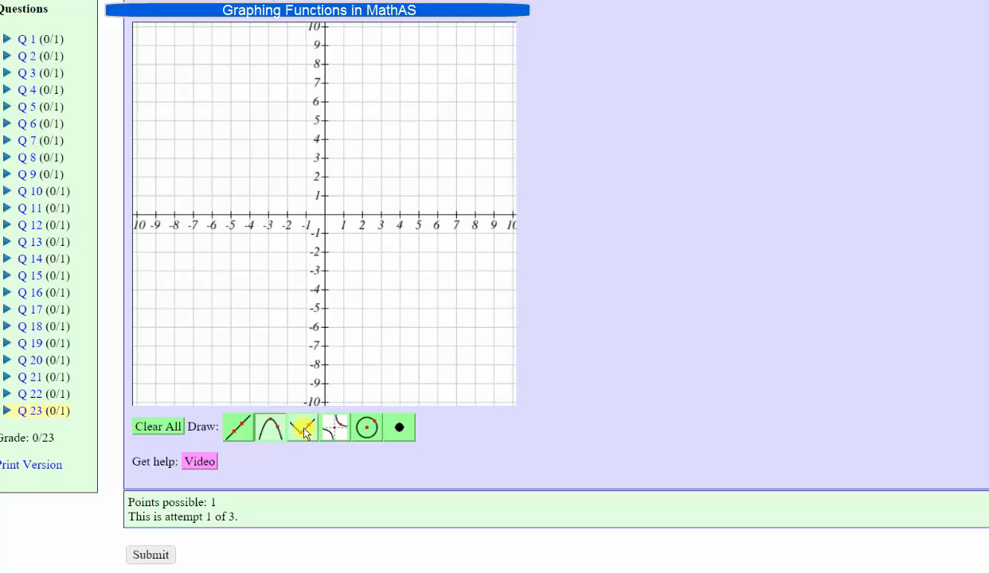
{"action": "left_click", "coordinate": [304, 432]}
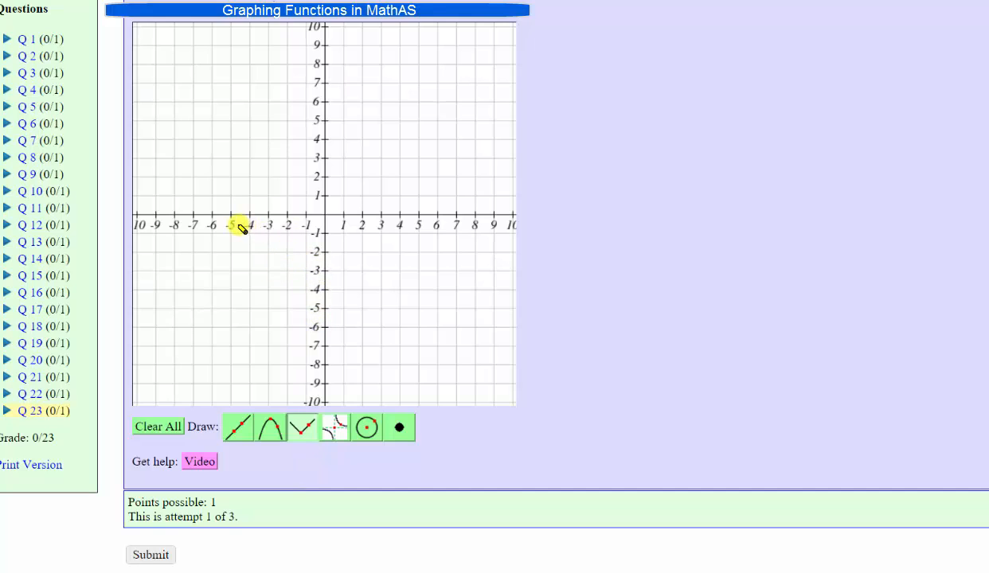
{"action": "left_click", "coordinate": [231, 99]}
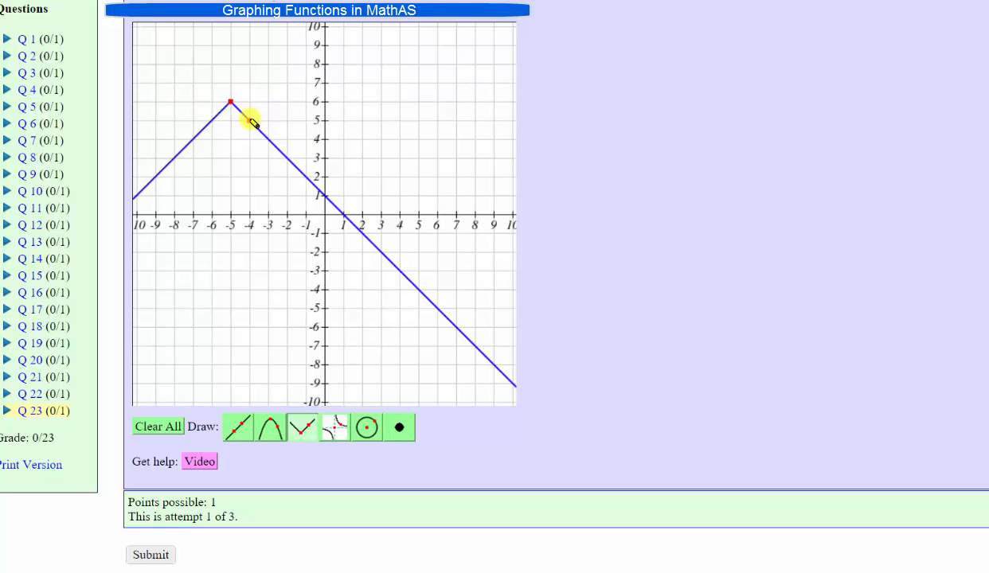
{"action": "left_click_drag", "start_coordinate": [250, 121], "coordinate": [286, 199]}
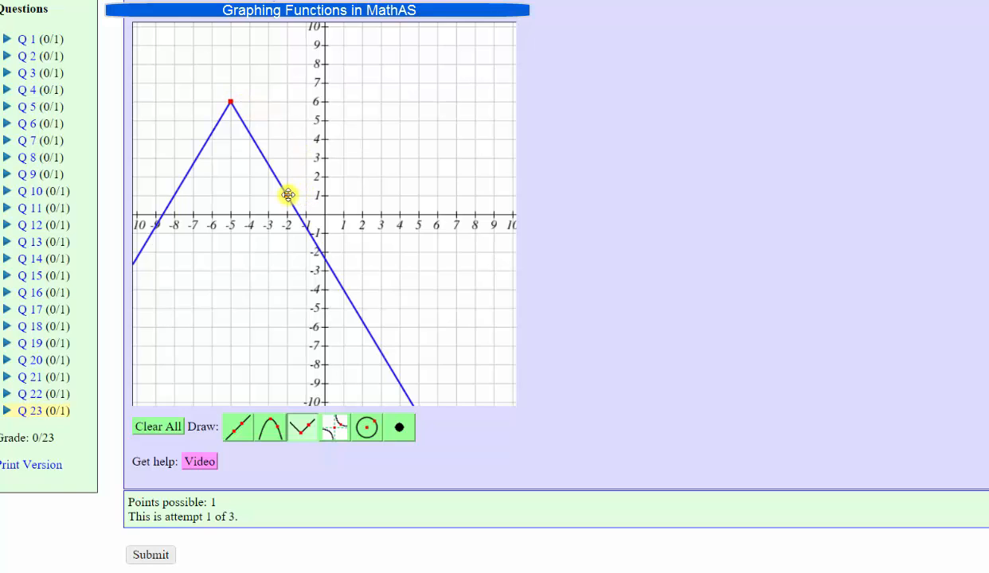
{"action": "mouse_move", "coordinate": [288, 195]}
{"action": "left_mouse_down"}
{"action": "mouse_move", "coordinate": [338, 189]}
{"action": "mouse_move", "coordinate": [257, 226]}
{"action": "mouse_move", "coordinate": [305, 172]}
{"action": "mouse_move", "coordinate": [305, 90]}
{"action": "mouse_move", "coordinate": [285, 55]}
{"action": "mouse_move", "coordinate": [304, 101]}
{"action": "mouse_move", "coordinate": [290, 198]}
{"action": "left_mouse_up"}
Move the absolute value graph's vertex to (1, 5.5), and clear the graph.
{"action": "left_click_drag", "start_coordinate": [231, 102], "coordinate": [369, 115]}
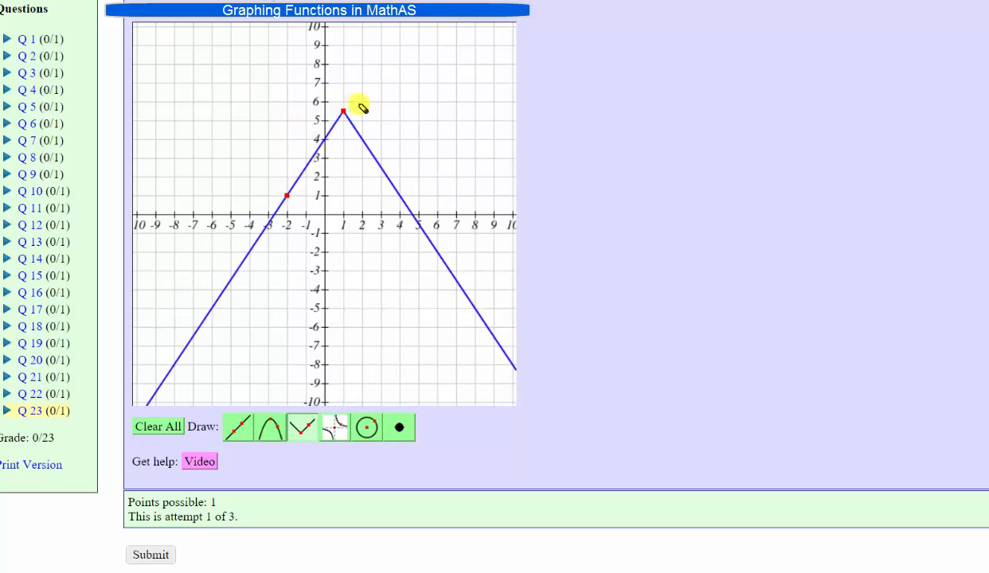
{"action": "left_click", "coordinate": [167, 433]}
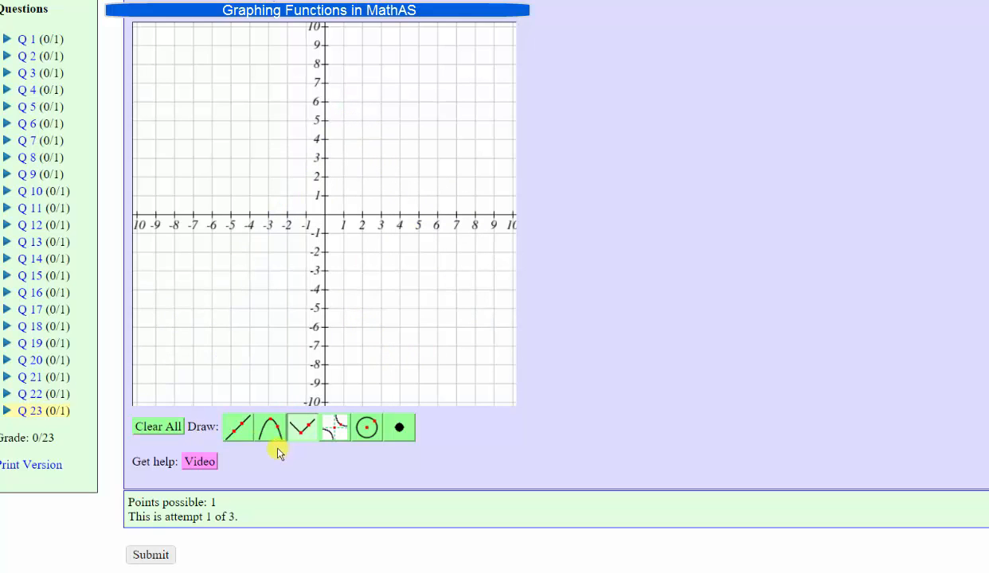
Draw a rational function whose asymptotes cross at (1, -3) with its curve passing through (3, -1).
{"action": "left_click", "coordinate": [338, 434]}
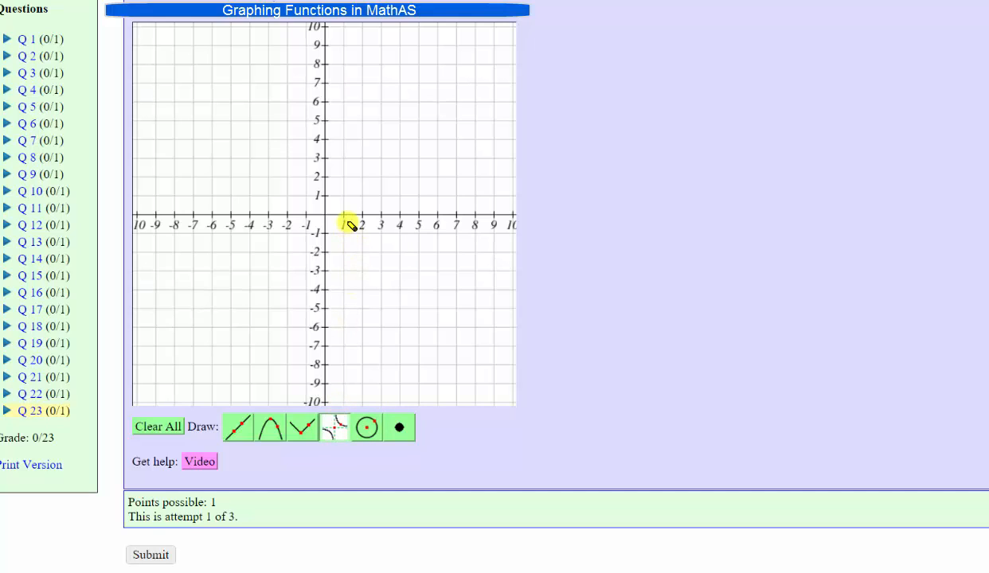
{"action": "left_click", "coordinate": [342, 271]}
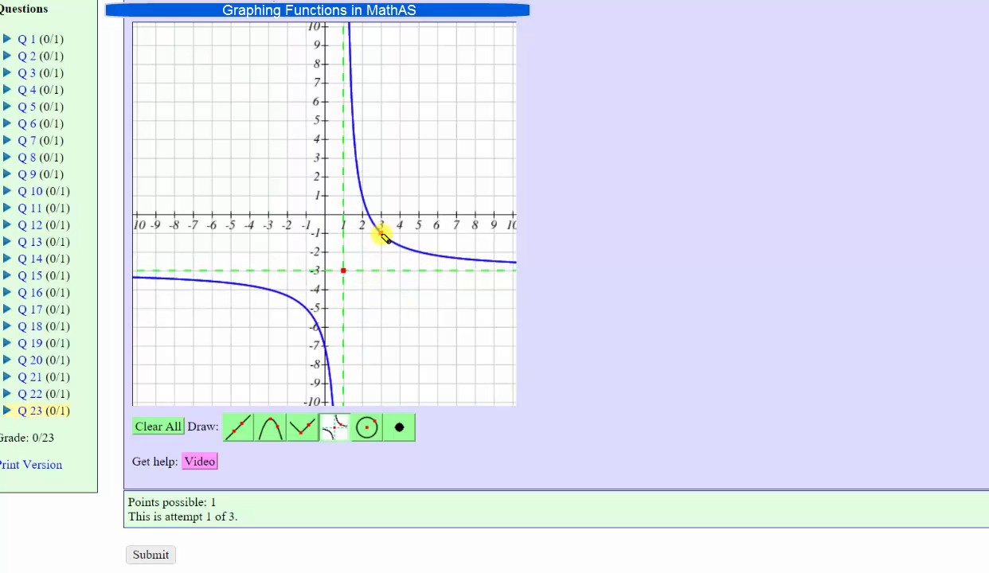
{"action": "left_click", "coordinate": [380, 234]}
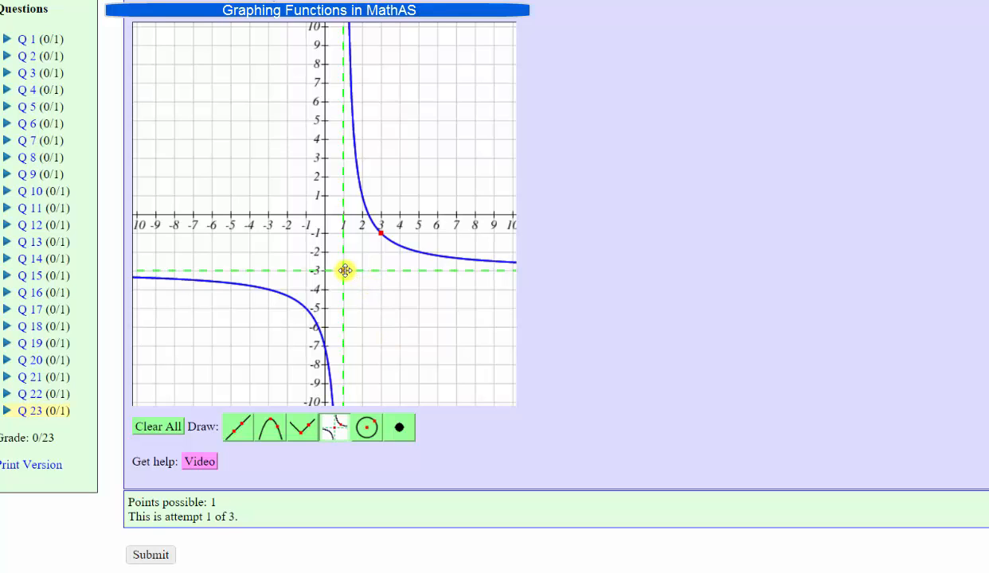
Reshape the rational function with the asymptotes' crossing at (1, -2.5) and the curve point at (-1.5, 0.5), and clear the graph.
{"action": "mouse_move", "coordinate": [344, 271]}
{"action": "left_mouse_down"}
{"action": "mouse_move", "coordinate": [260, 247]}
{"action": "mouse_move", "coordinate": [364, 256]}
{"action": "mouse_move", "coordinate": [406, 183]}
{"action": "mouse_move", "coordinate": [345, 257]}
{"action": "left_mouse_up"}
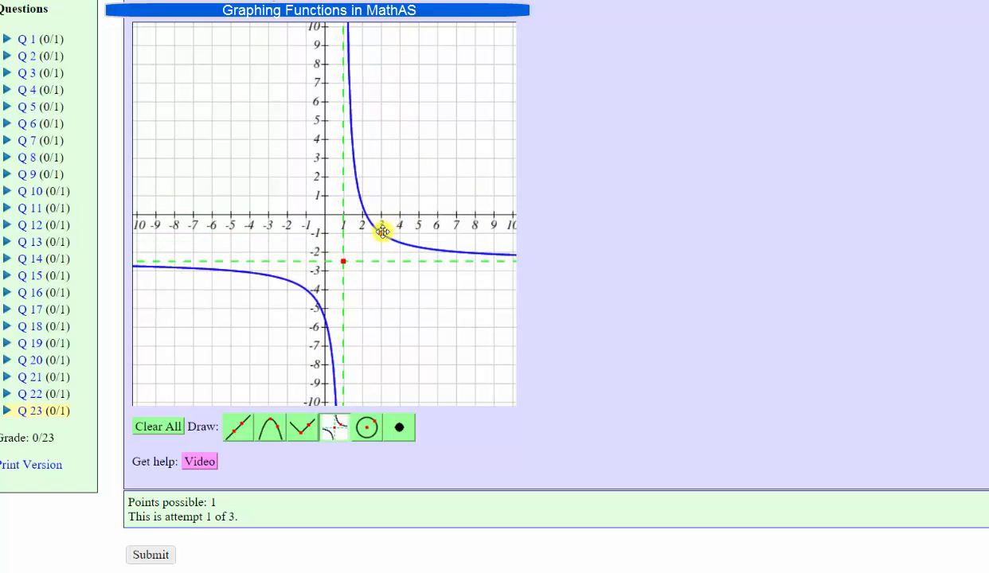
{"action": "left_click_drag", "start_coordinate": [382, 230], "coordinate": [294, 203]}
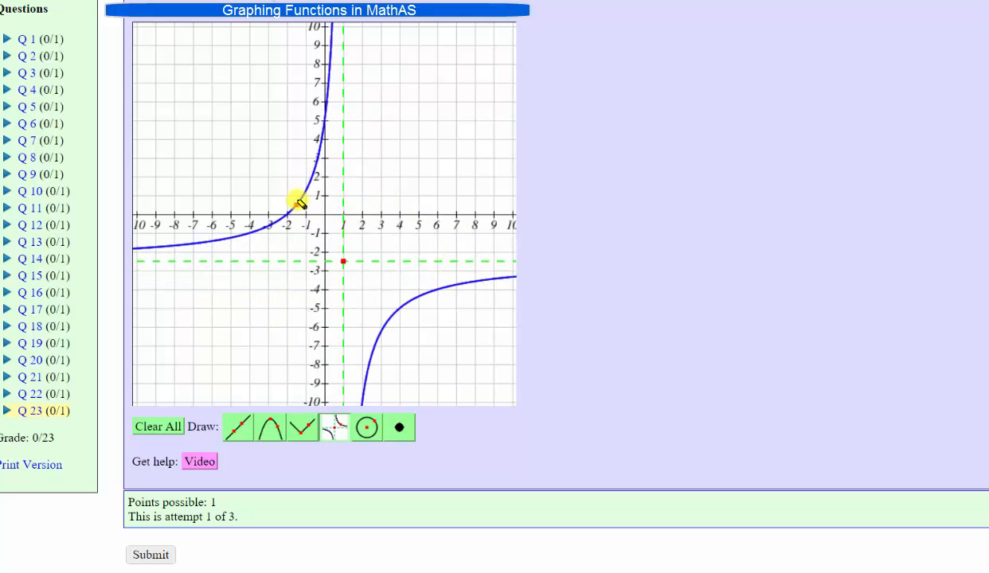
{"action": "left_click", "coordinate": [163, 430]}
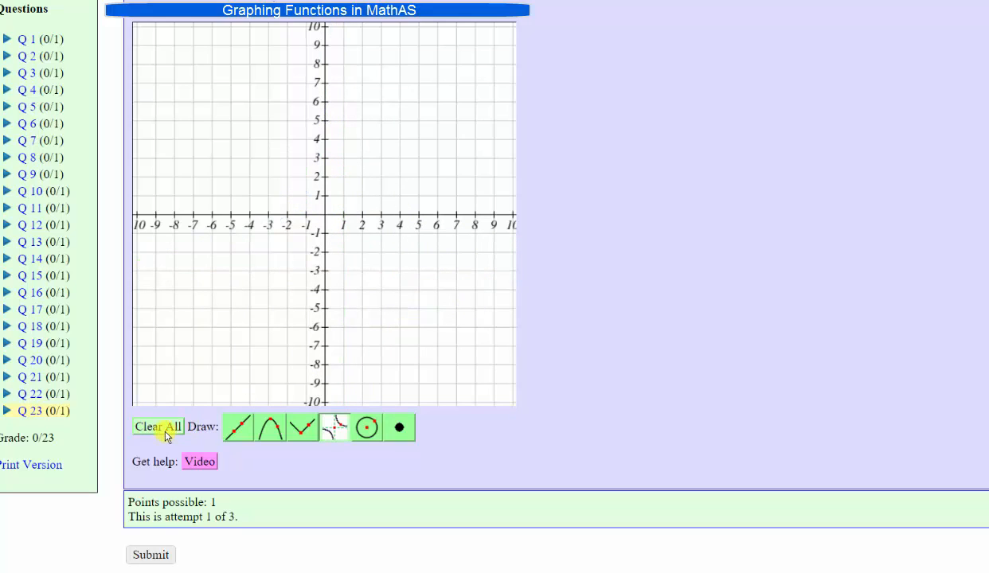
Draw a circle centred at (-4, 1) passing through (2, 1).
{"action": "left_click", "coordinate": [365, 430]}
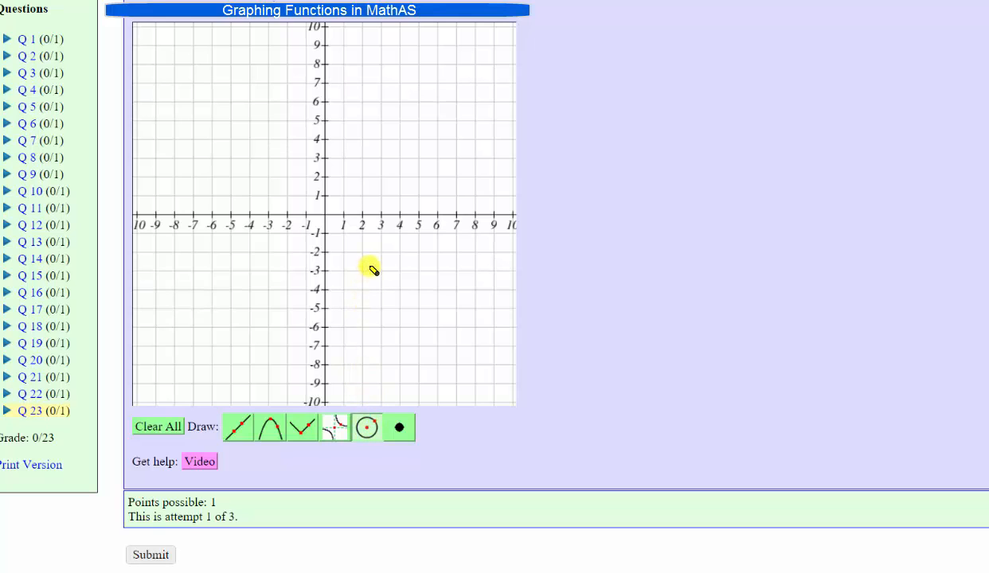
{"action": "left_click", "coordinate": [249, 195]}
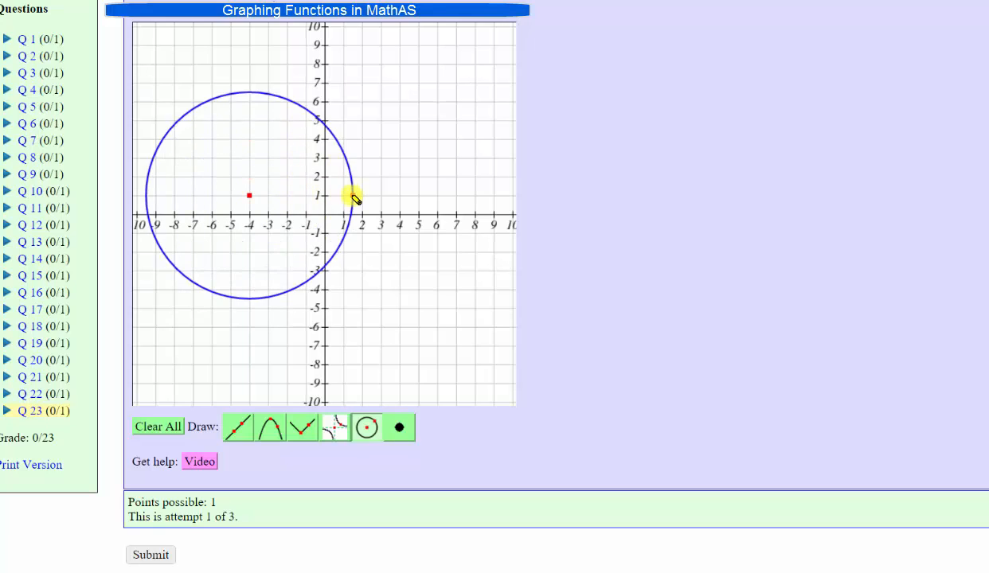
{"action": "left_click", "coordinate": [362, 196]}
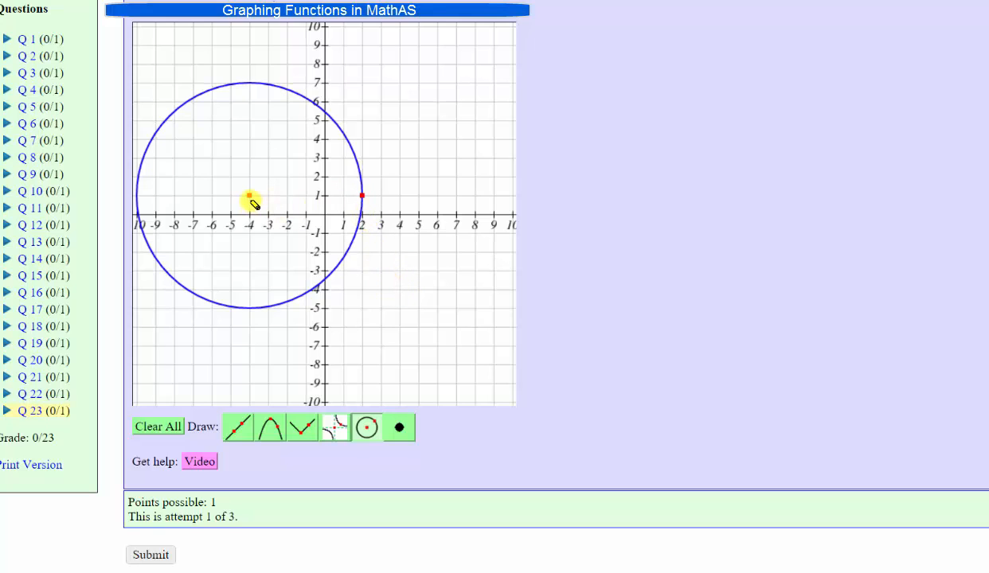
Reshape the circle with its centre at (-3, 0) and its edge point at (-3.5, 4), and clear the graph.
{"action": "left_click_drag", "start_coordinate": [252, 197], "coordinate": [268, 213]}
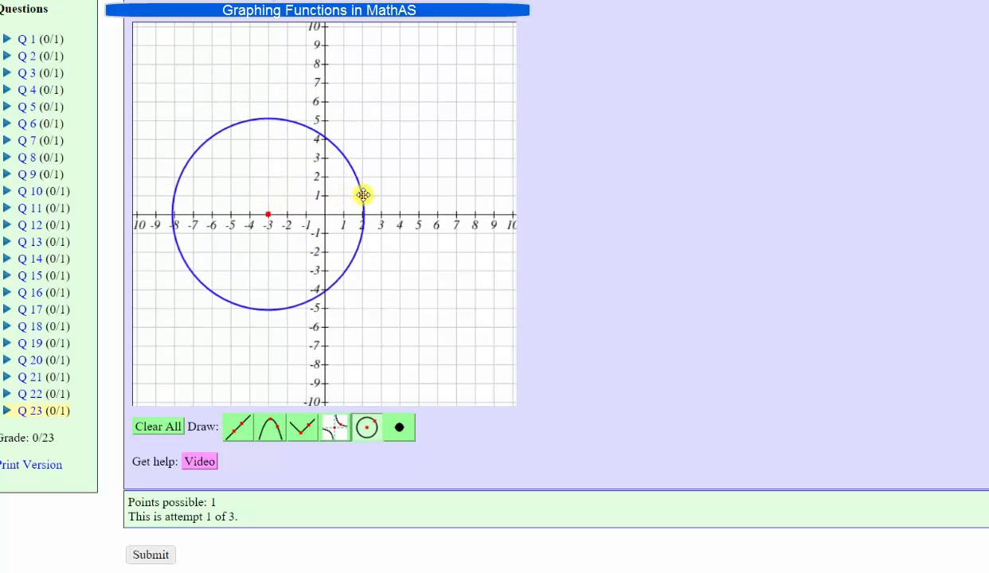
{"action": "left_click_drag", "start_coordinate": [363, 195], "coordinate": [258, 140]}
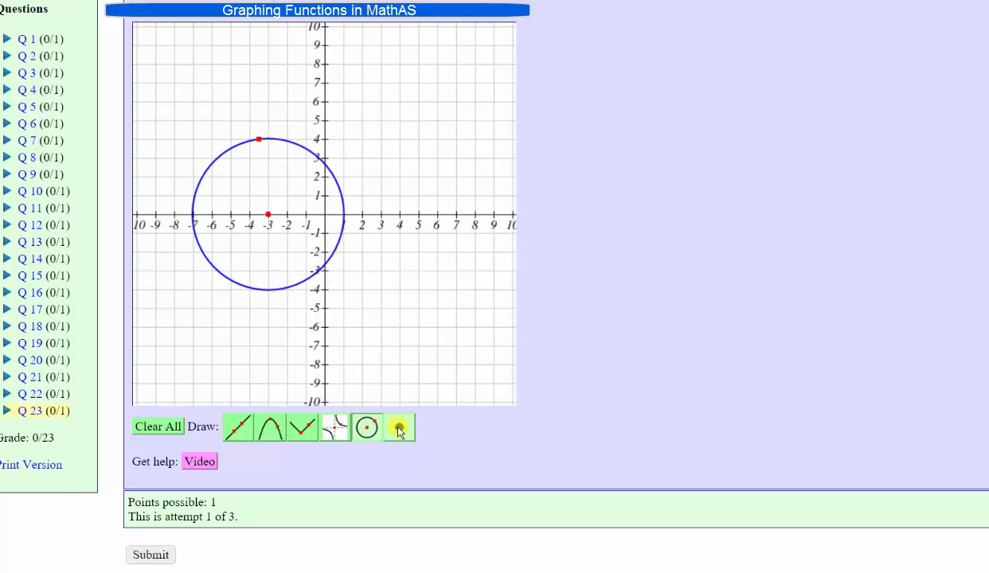
{"action": "left_click", "coordinate": [170, 426]}
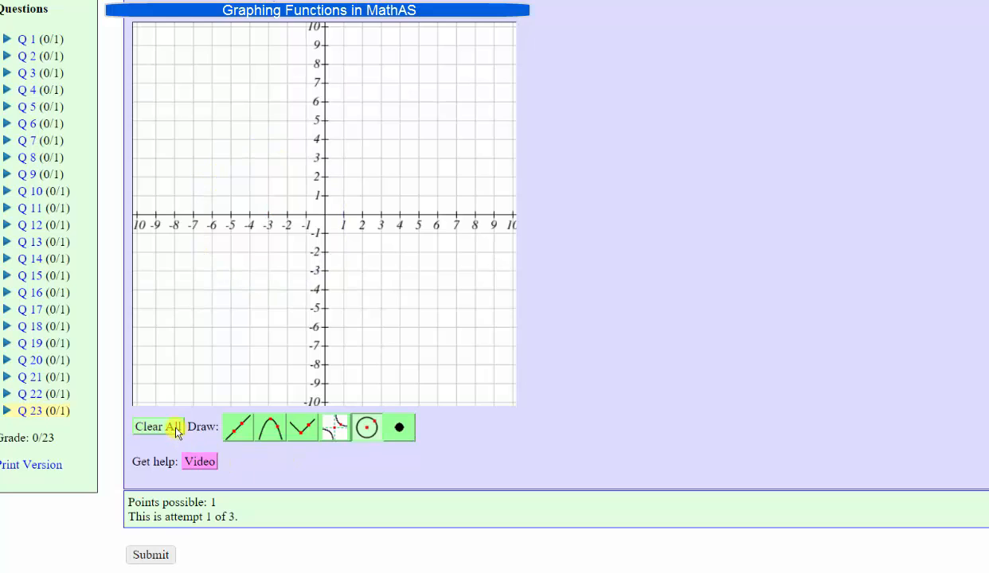
Plot a single dot at (-2, 8) and relocate it to (5, 7).
{"action": "left_click", "coordinate": [397, 432]}
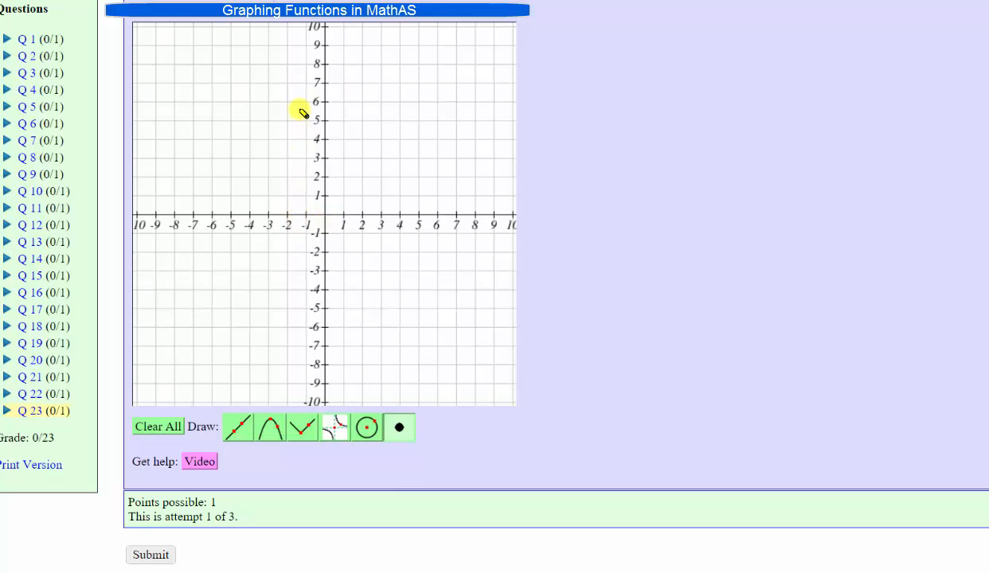
{"action": "left_click", "coordinate": [287, 64]}
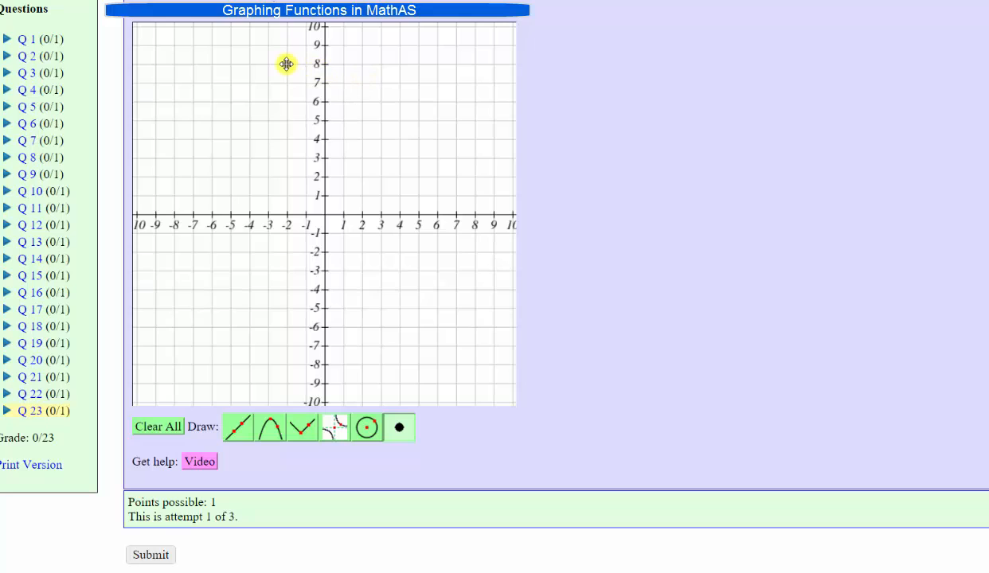
{"action": "left_click_drag", "start_coordinate": [286, 63], "coordinate": [417, 85]}
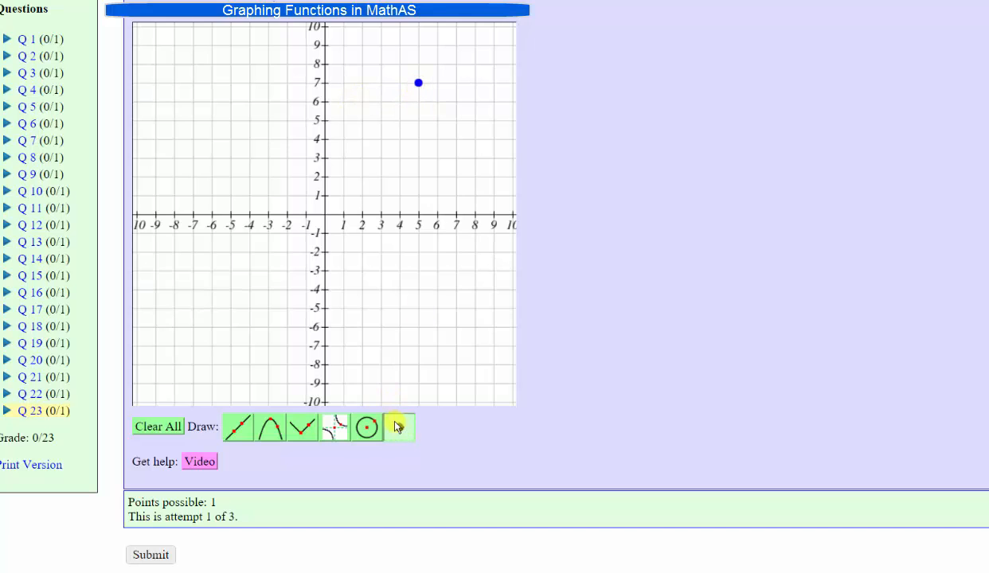
Plot additional dots at (-5, -6), (-5, 3), (6, -4), (3, 2) and (-2, -2).
{"action": "left_click", "coordinate": [231, 326]}
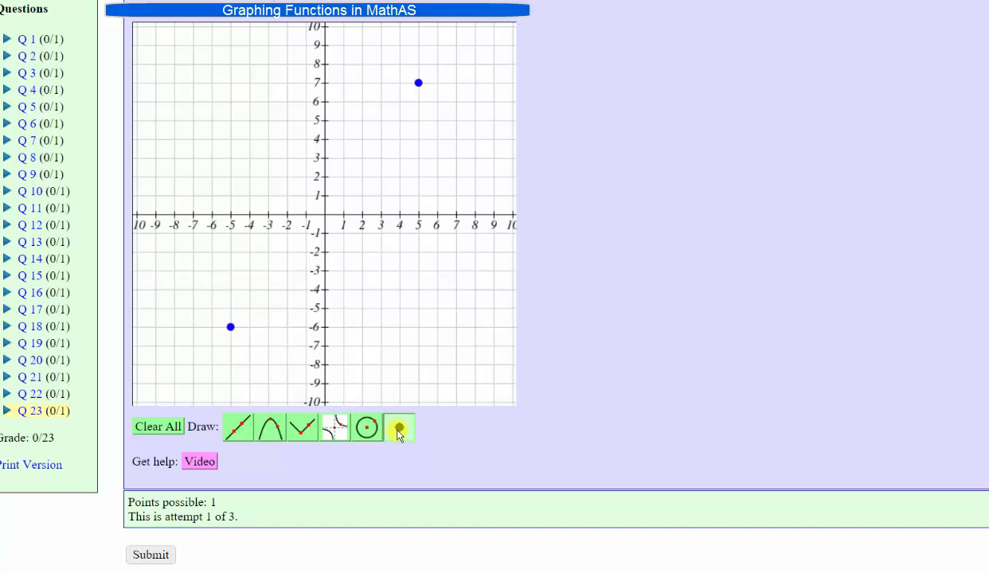
{"action": "left_click", "coordinate": [231, 158]}
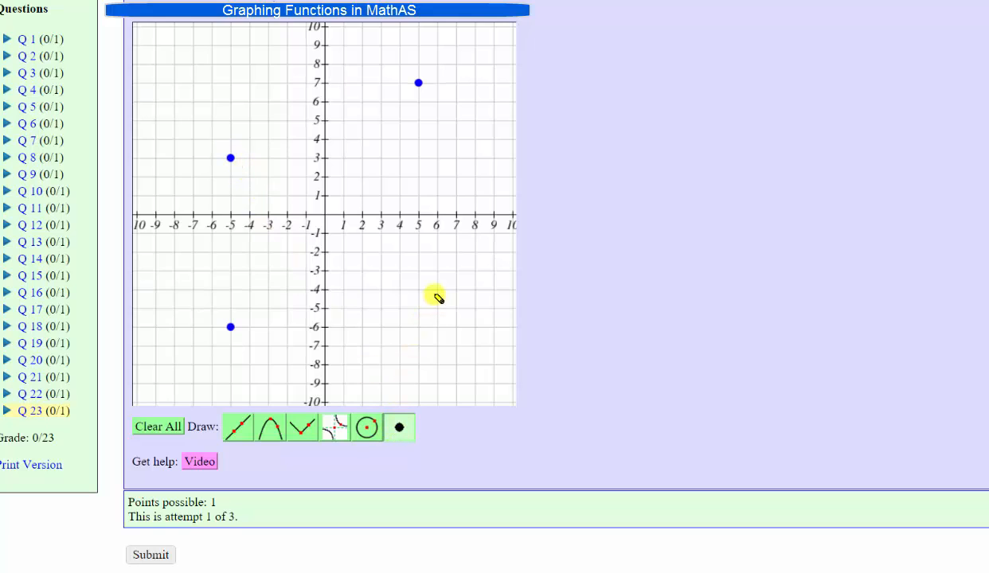
{"action": "left_click", "coordinate": [436, 289]}
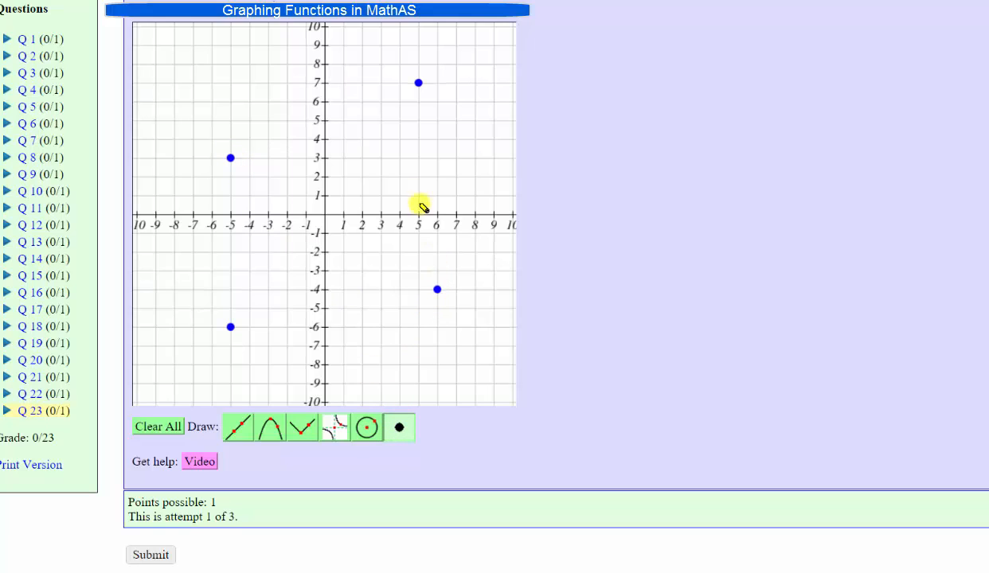
{"action": "left_click", "coordinate": [380, 176]}
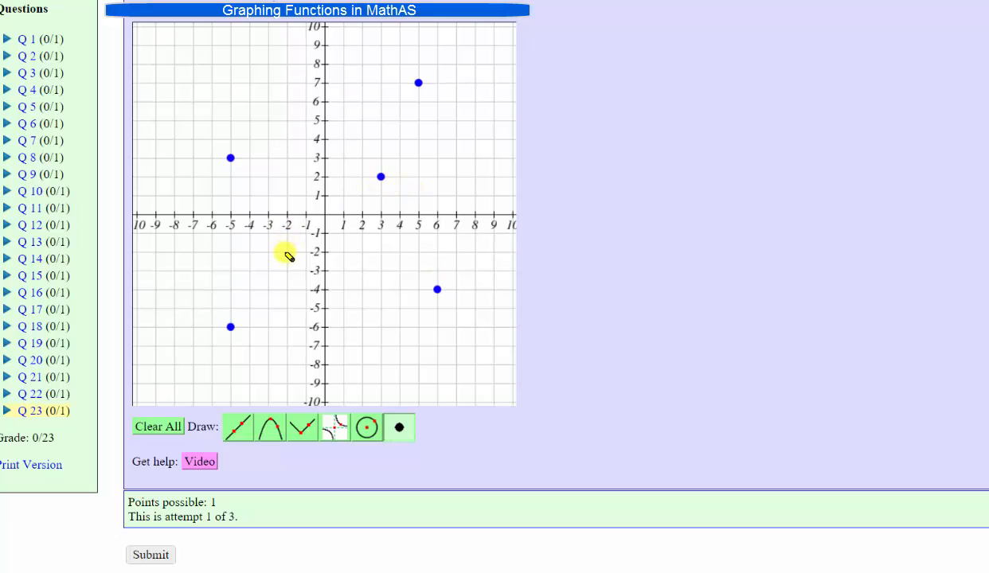
{"action": "left_click", "coordinate": [286, 251]}
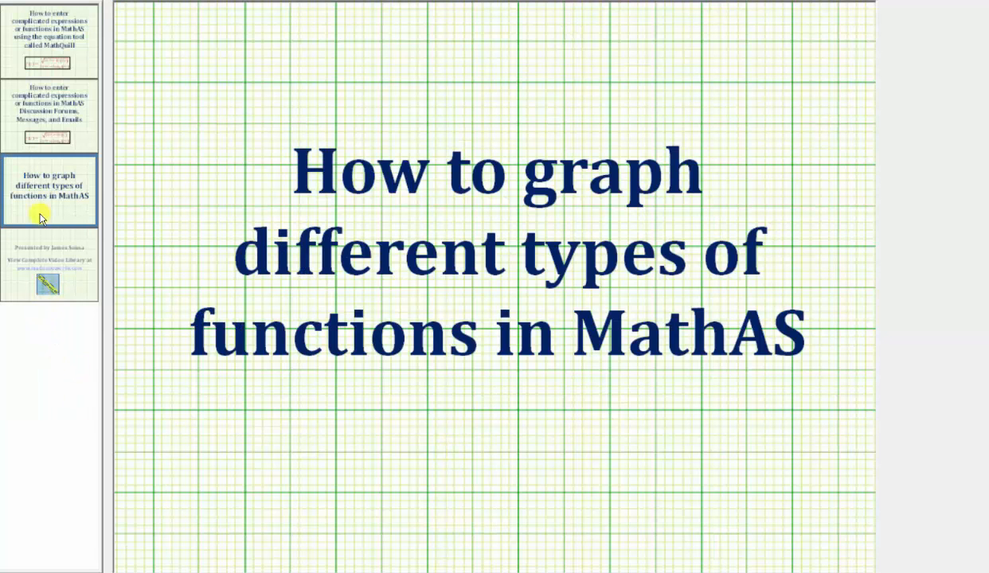
Switch to the slide deck and show the closing slide with the video library link.
{"action": "left_click", "coordinate": [64, 298]}
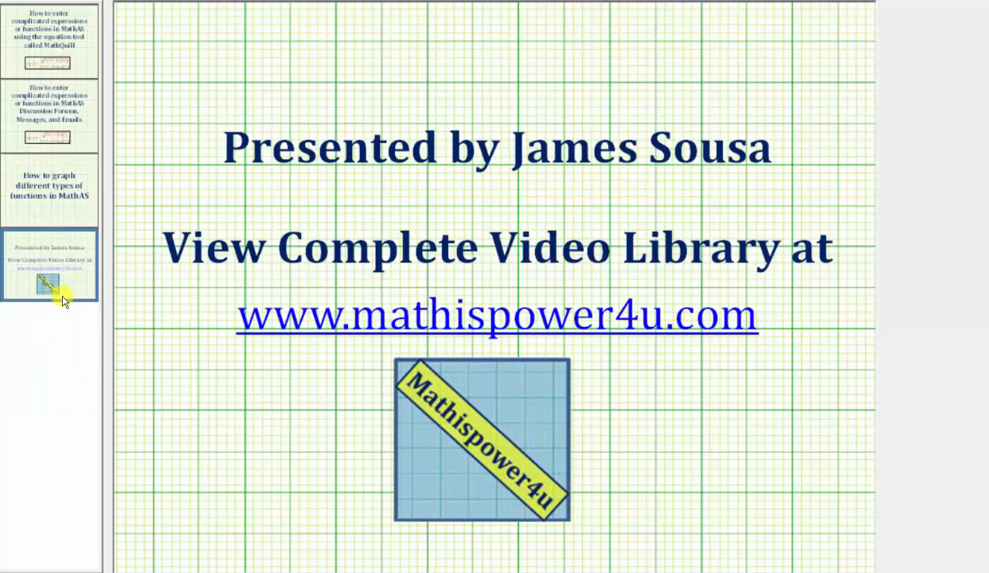